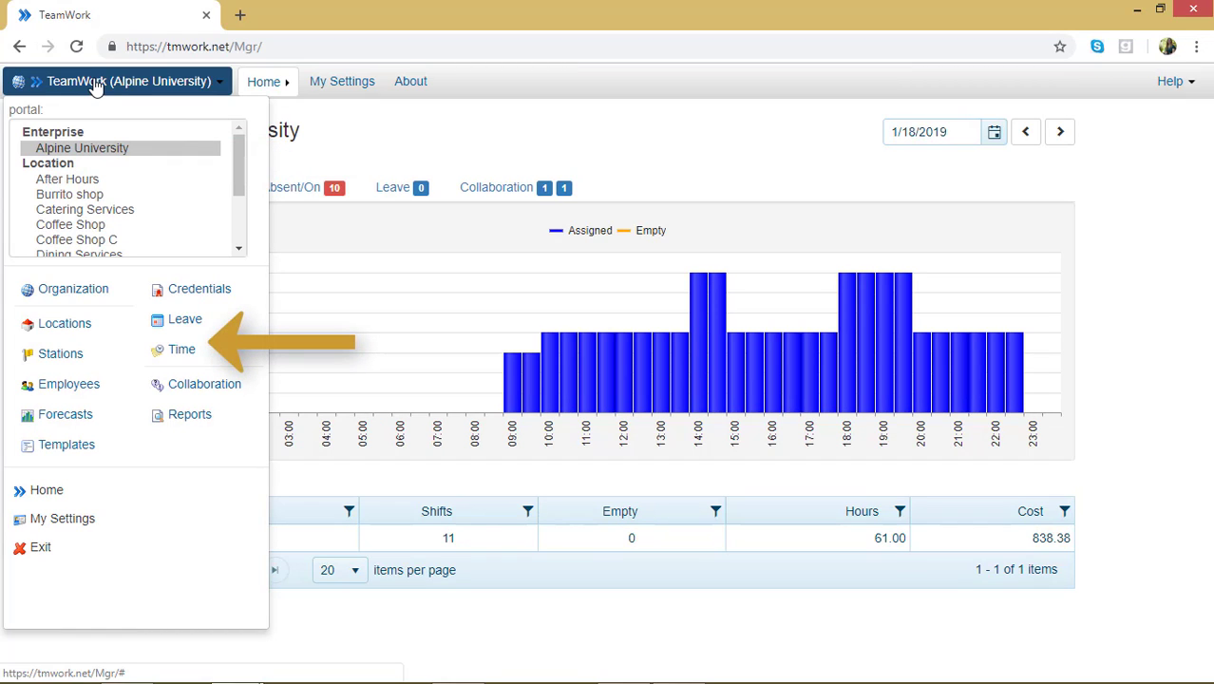
- Open the Payroll Exports configuration in the Time section of the Alpine University portal
{"action": "left_click", "coordinate": [166, 349]}
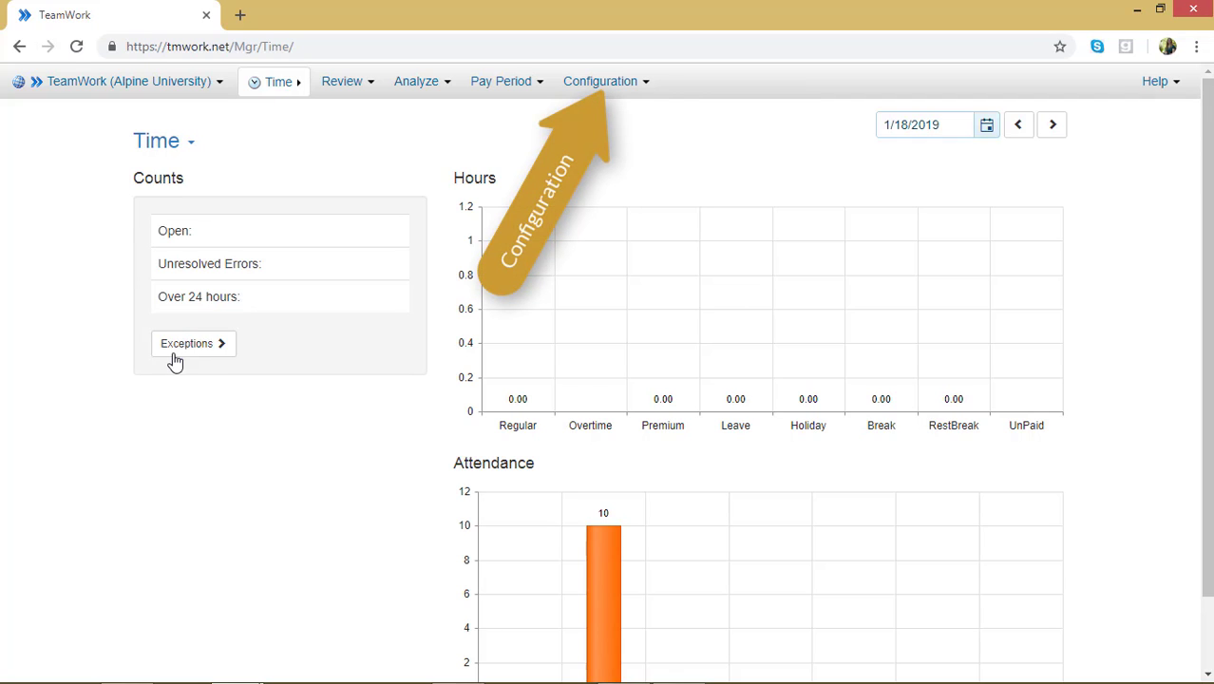
{"action": "left_click", "coordinate": [634, 90]}
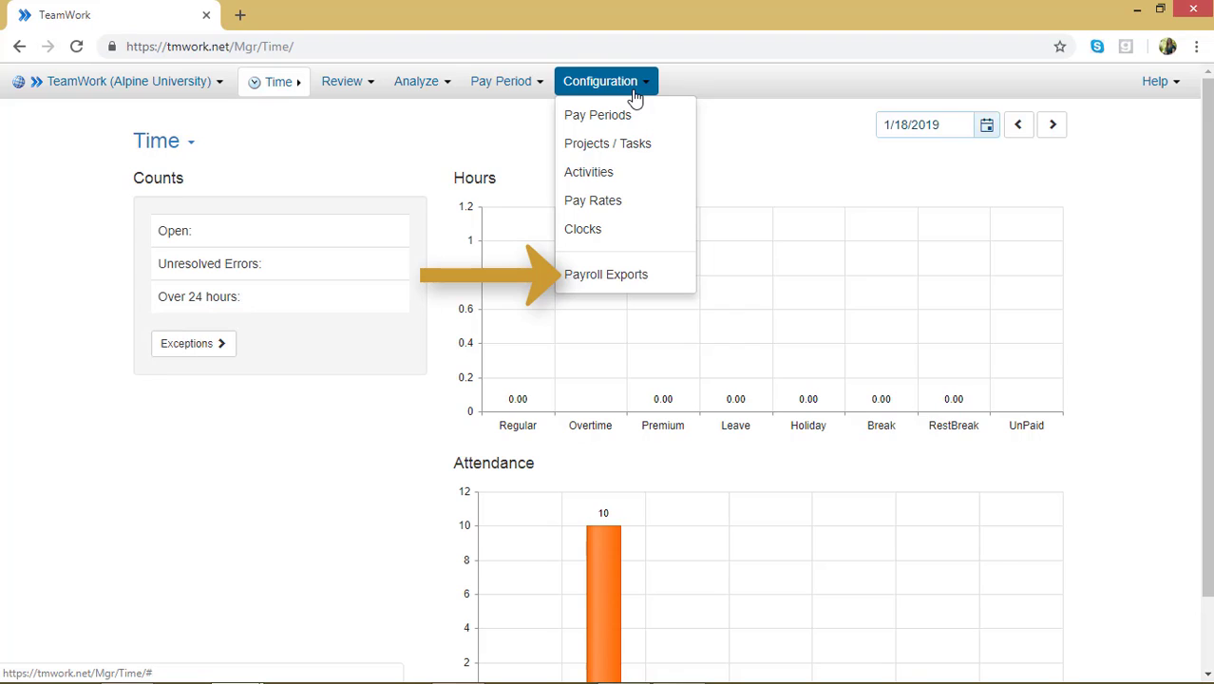
{"action": "left_click", "coordinate": [648, 277]}
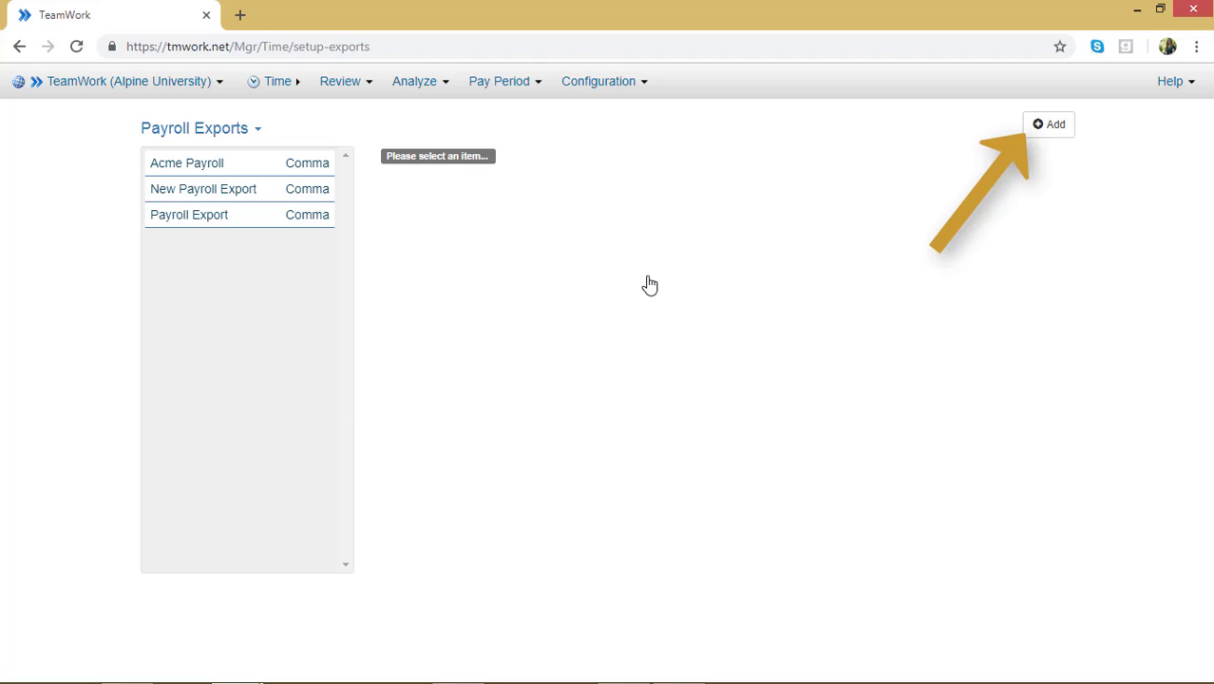
- Add a payroll export named "After Hours" with the description "After Hours only" and Compact set to No, and save it
{"action": "left_click", "coordinate": [1059, 124]}
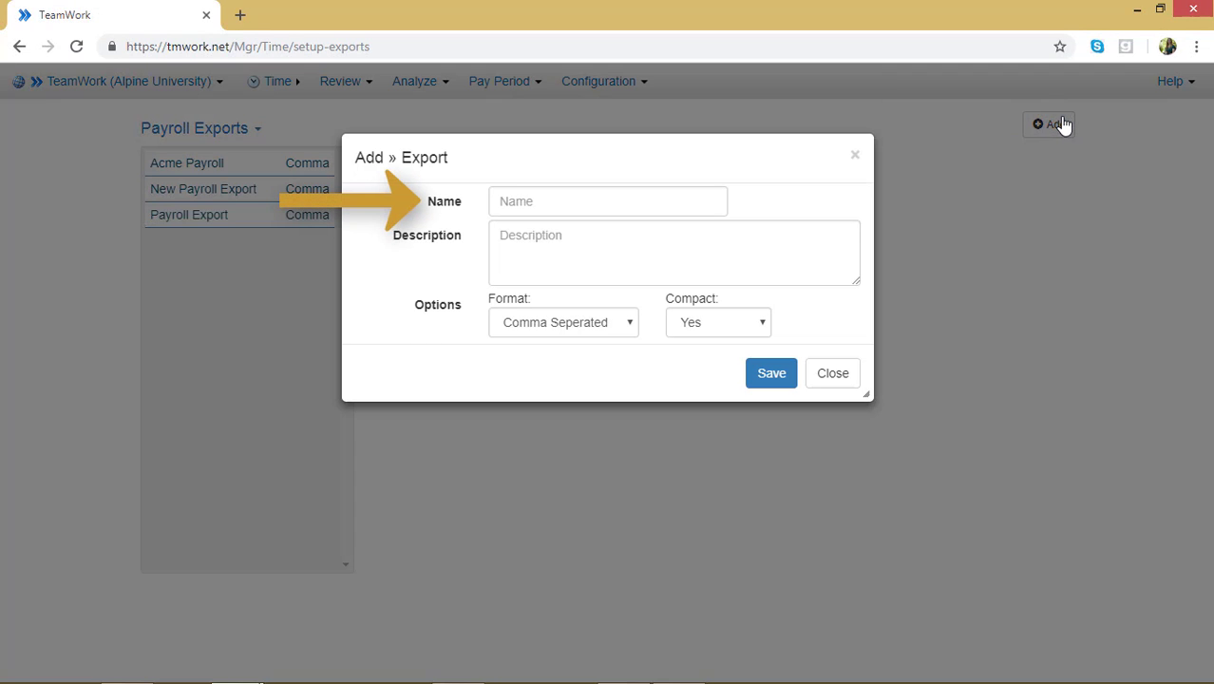
{"action": "left_click", "coordinate": [651, 210]}
{"action": "type", "text": "After Hours"}
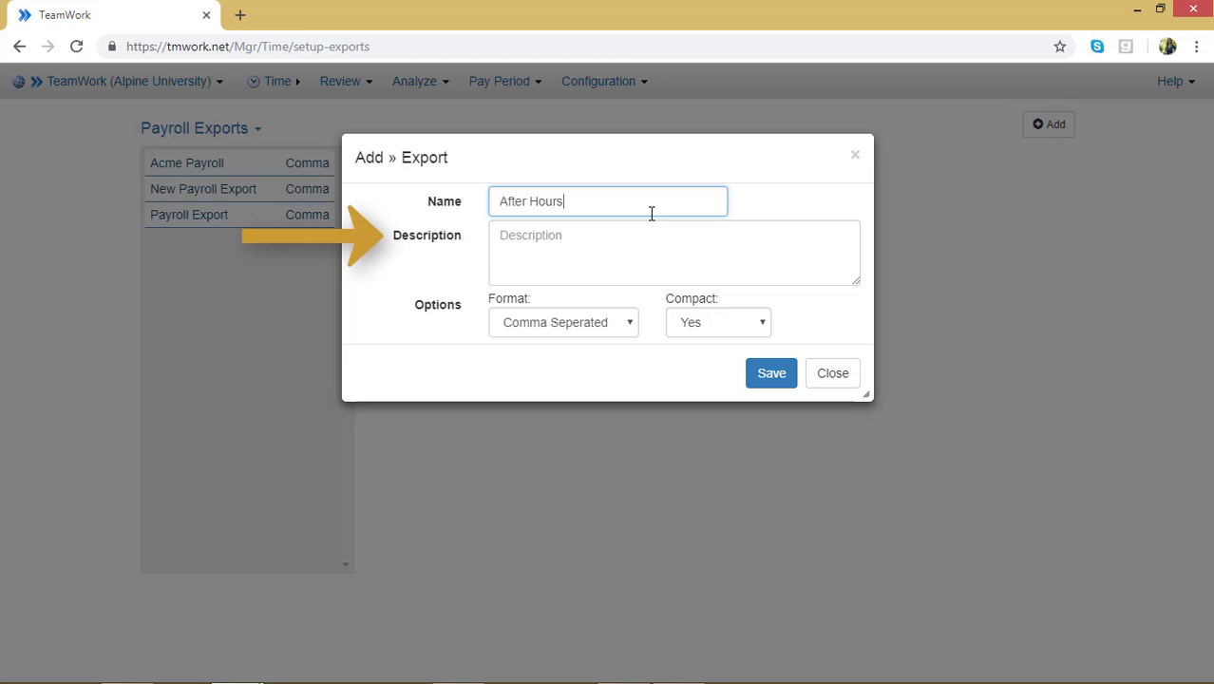
{"action": "left_click", "coordinate": [665, 255]}
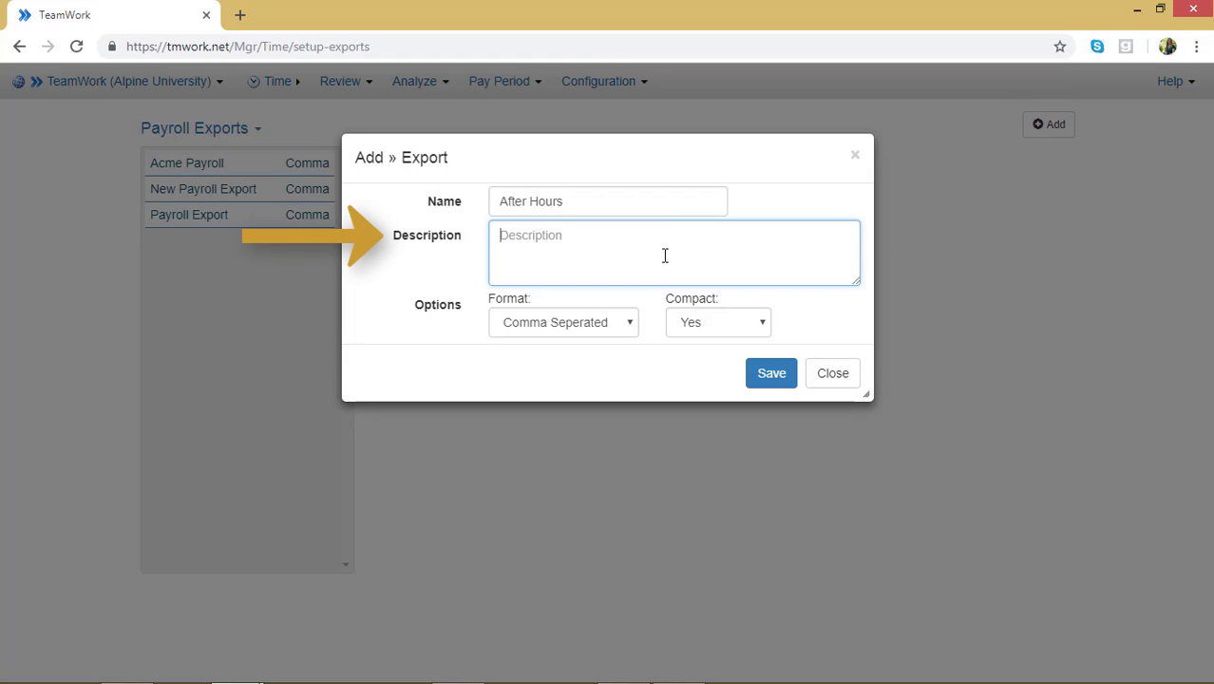
{"action": "type", "text": "After Hours only"}
{"action": "key", "text": "Tab"}
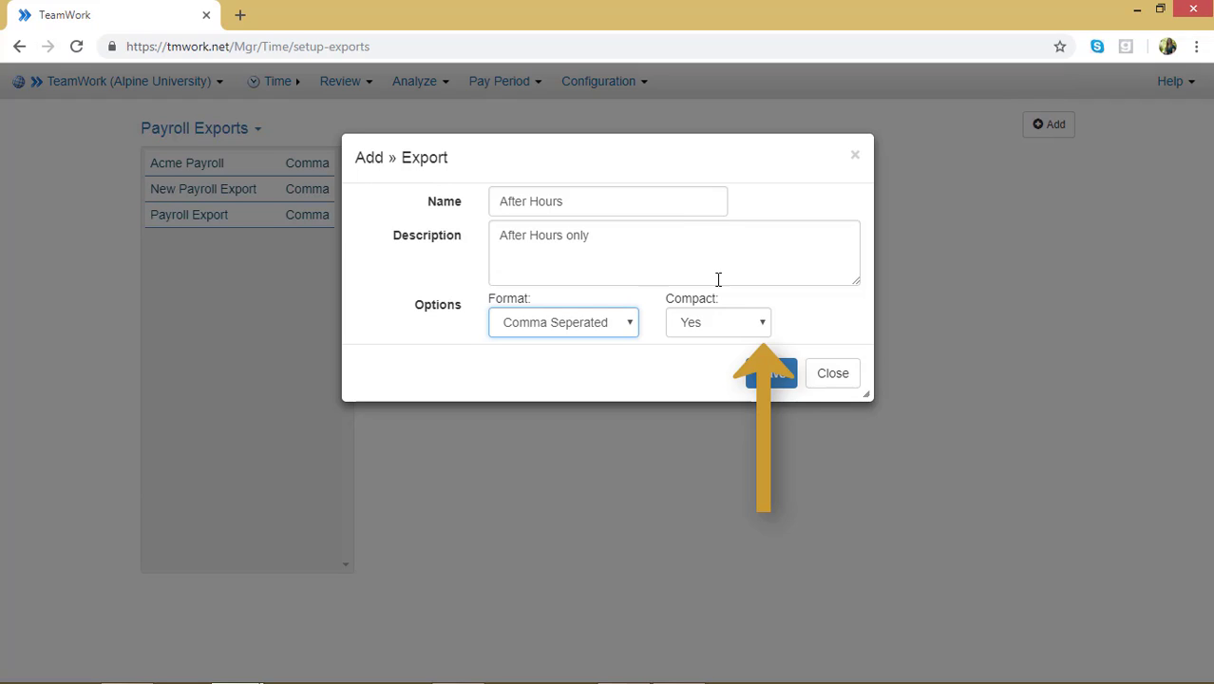
{"action": "left_click", "coordinate": [747, 332]}
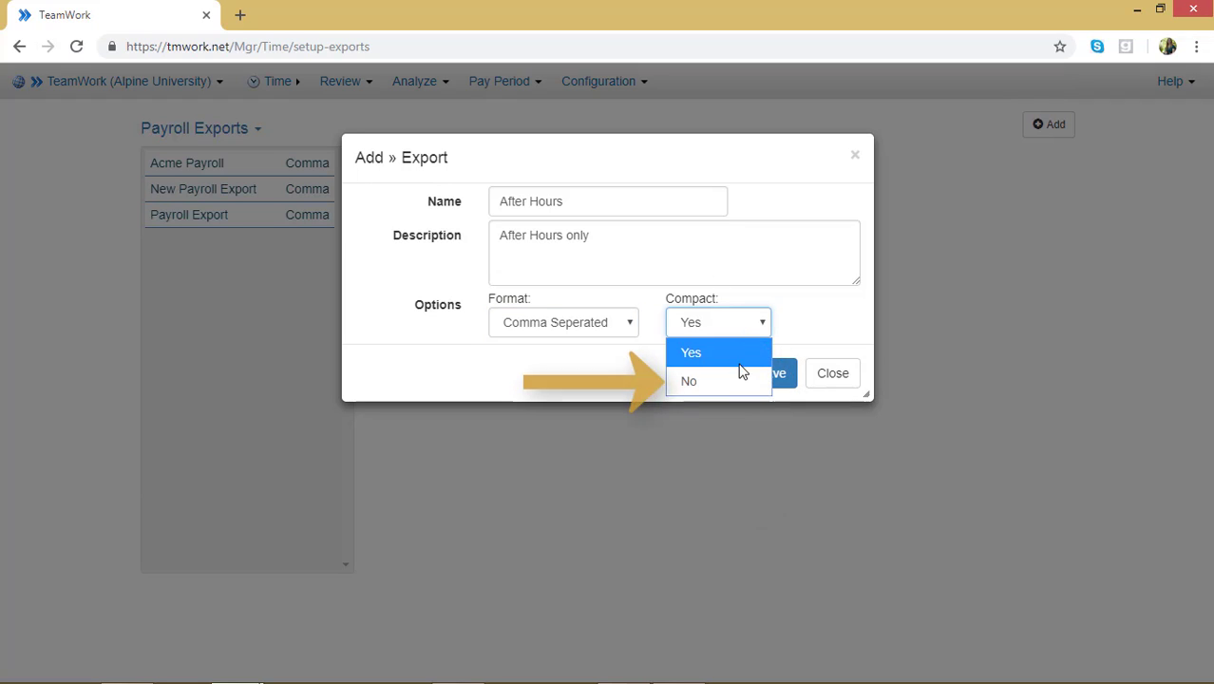
{"action": "left_click", "coordinate": [717, 384]}
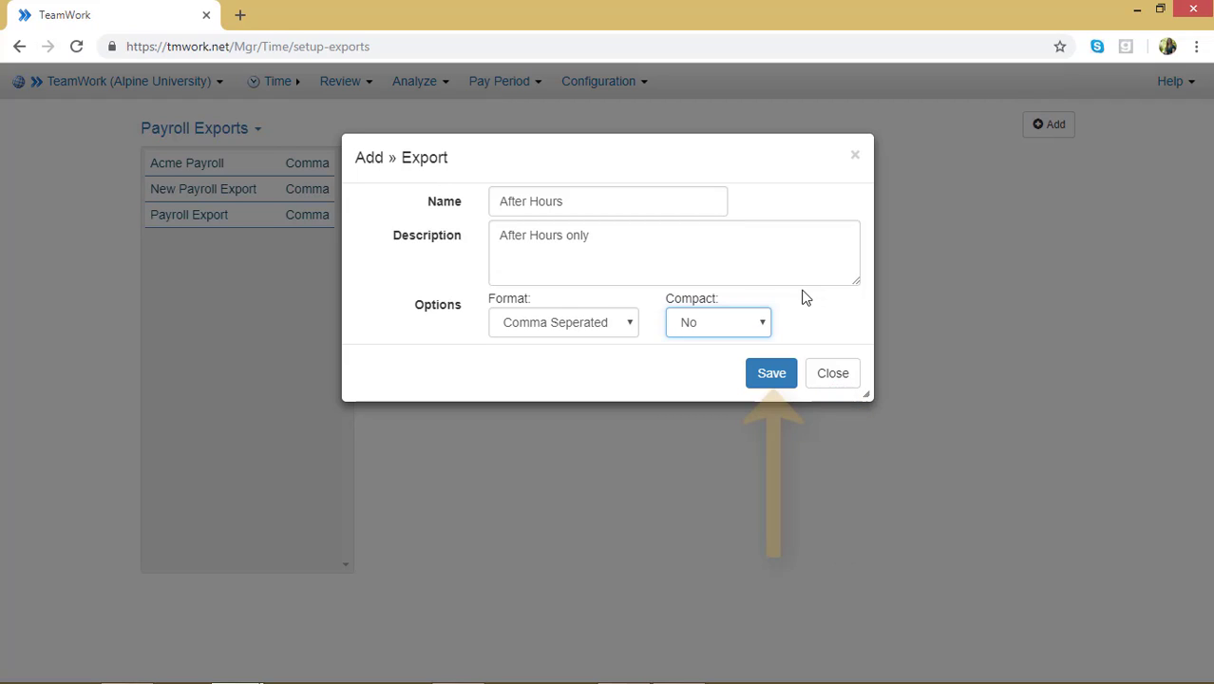
{"action": "left_click", "coordinate": [772, 374]}
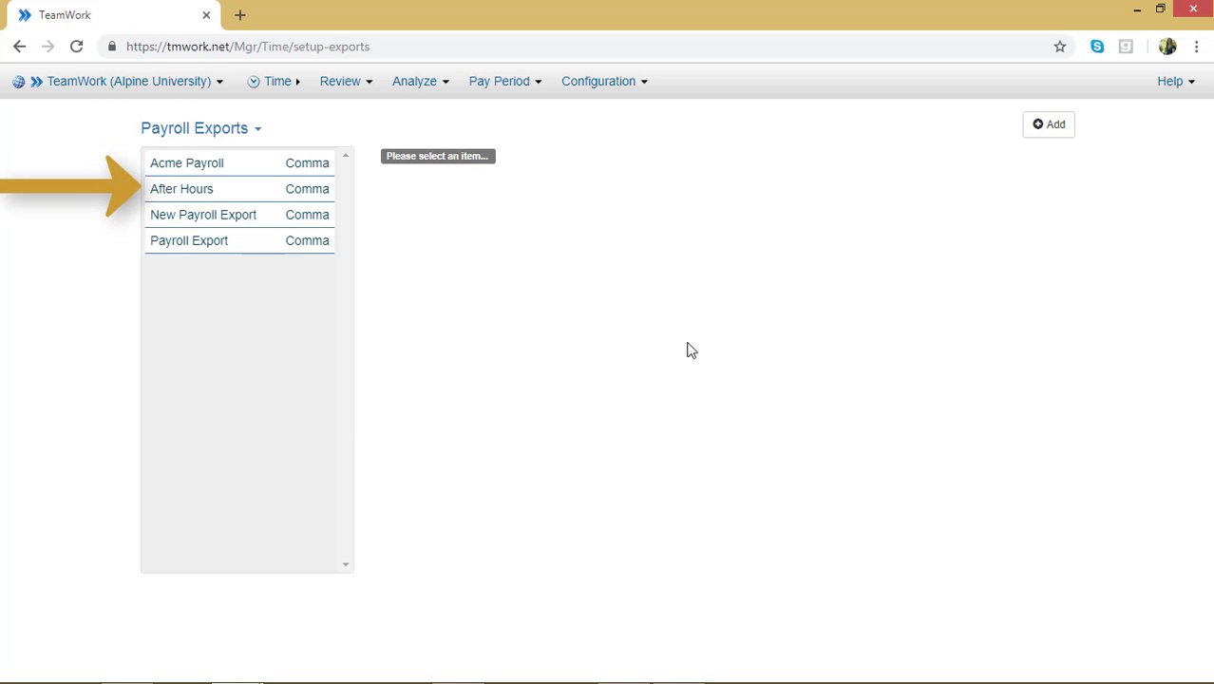
- Start a new column field in the After Hours export, with order 1 and Date as its field
{"action": "left_click", "coordinate": [188, 193]}
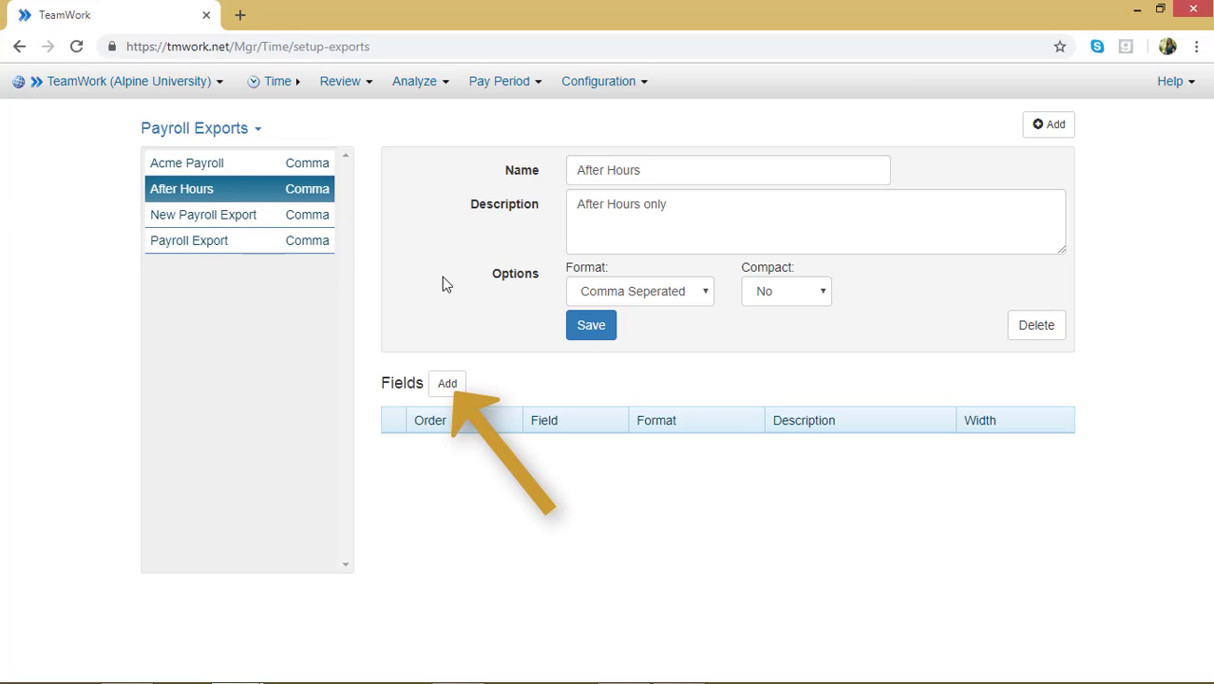
{"action": "left_click", "coordinate": [448, 384]}
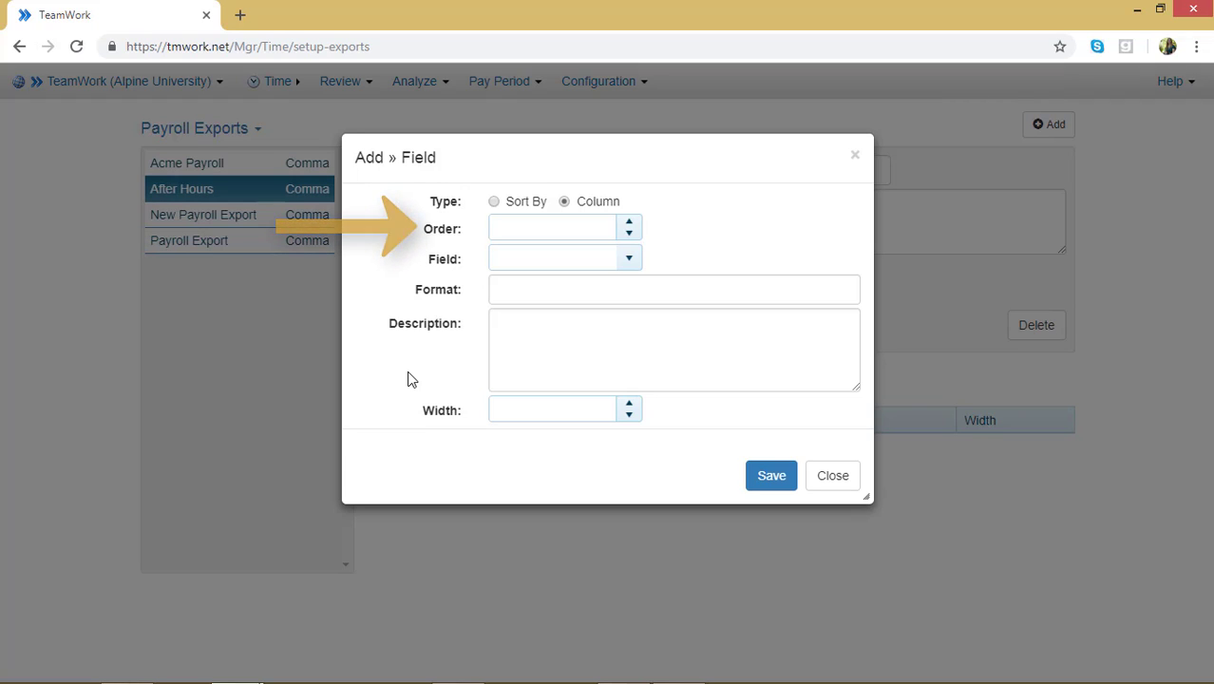
{"action": "left_click", "coordinate": [602, 226]}
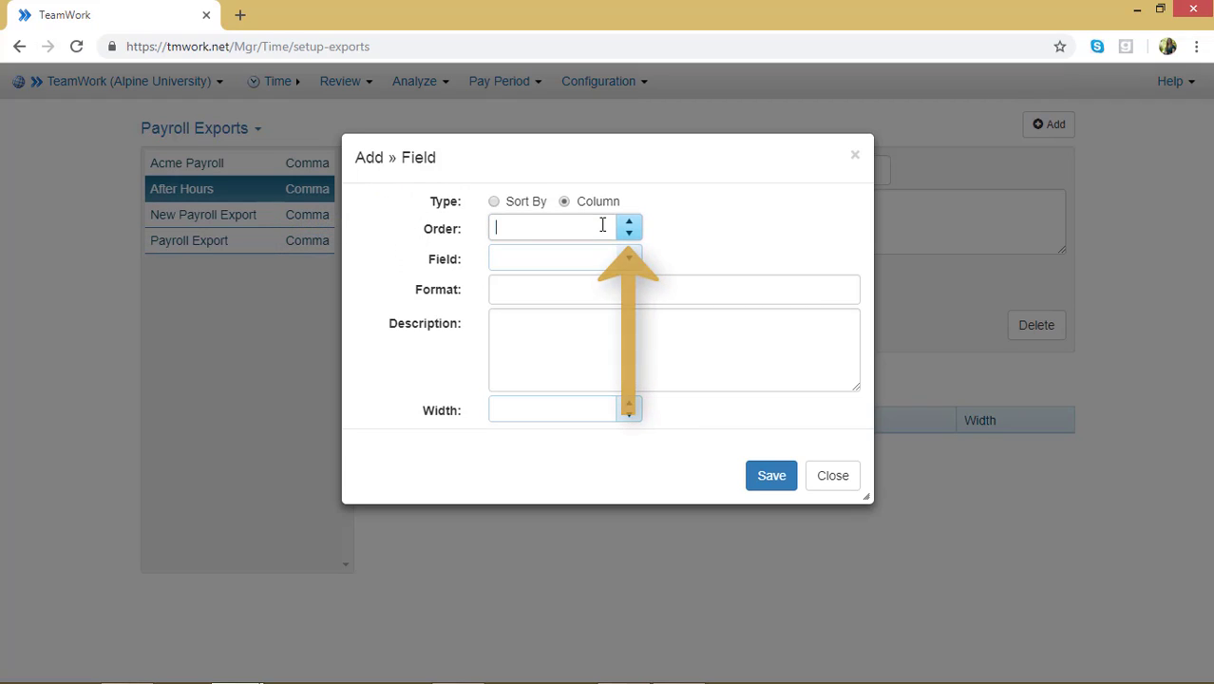
{"action": "type", "text": "1"}
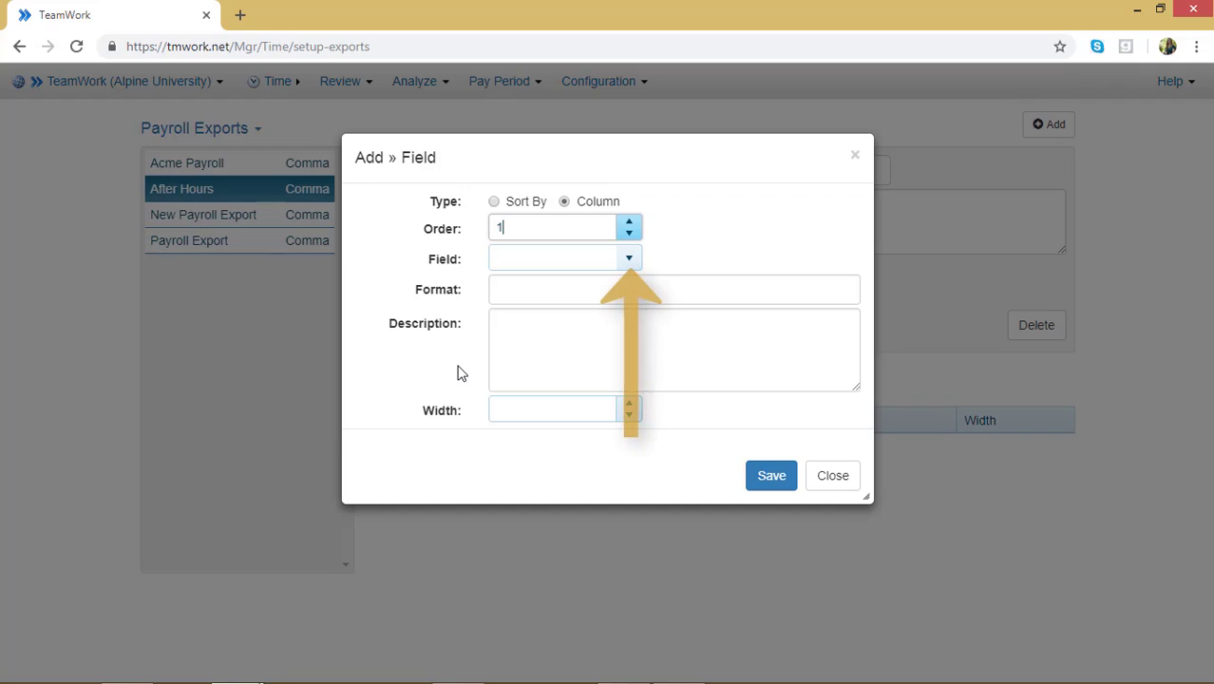
{"action": "left_click", "coordinate": [628, 259]}
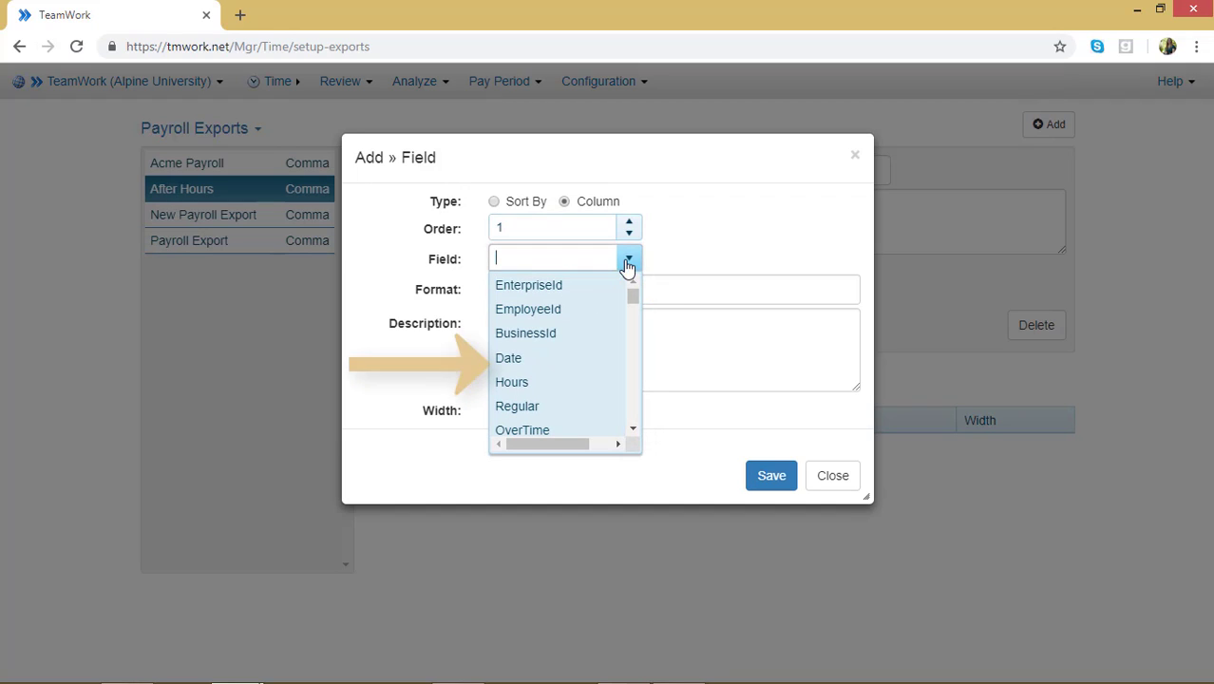
{"action": "left_click", "coordinate": [593, 363]}
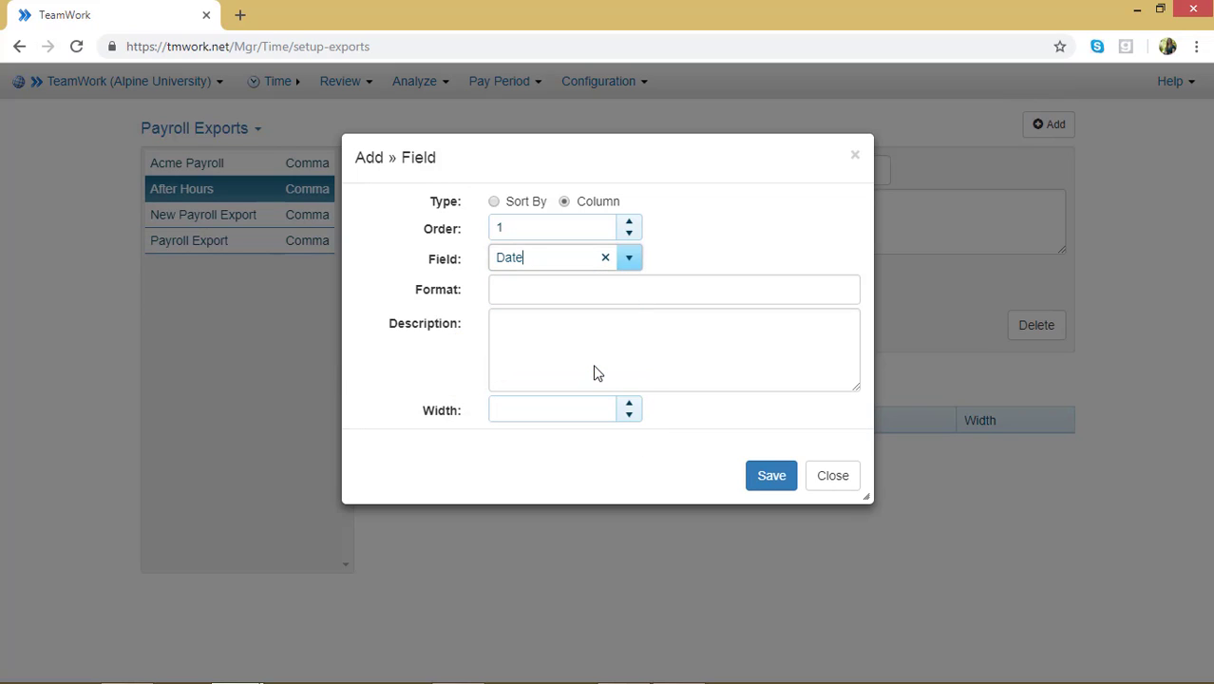
- Give the Date column the format mm/dd/yy, the description "Dates" and a width of 2, and save the field
{"action": "left_click", "coordinate": [608, 294]}
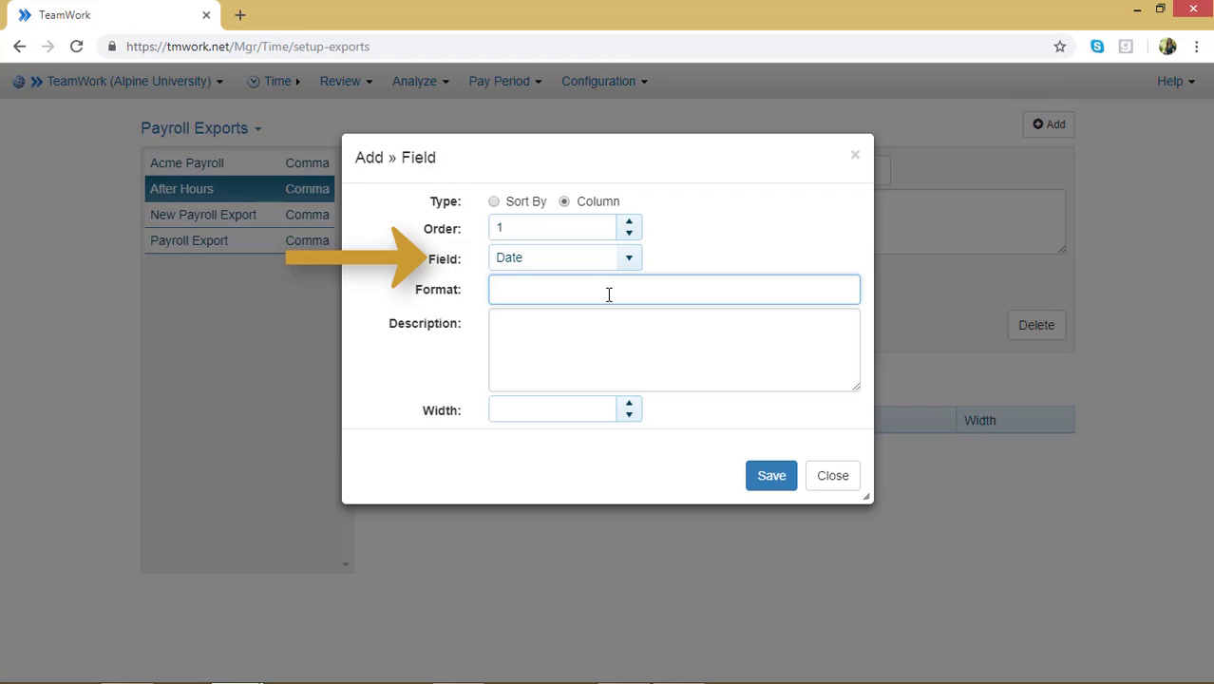
{"action": "type", "text": "mm/dd/yy"}
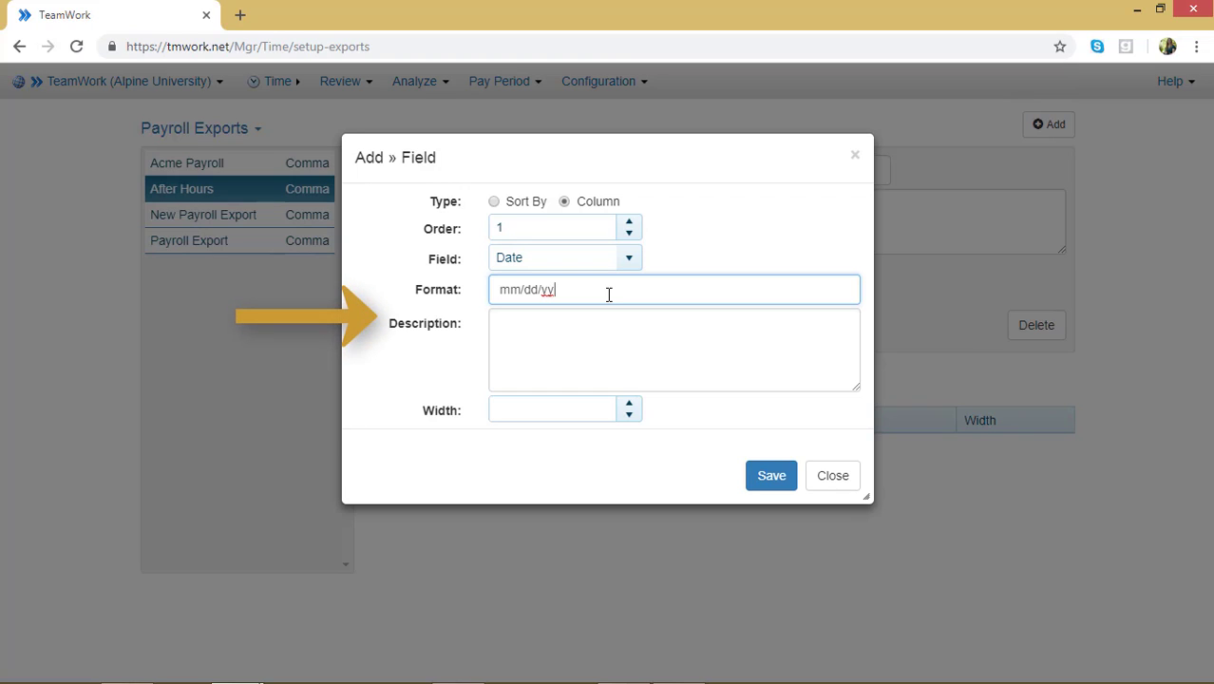
{"action": "left_click", "coordinate": [566, 369]}
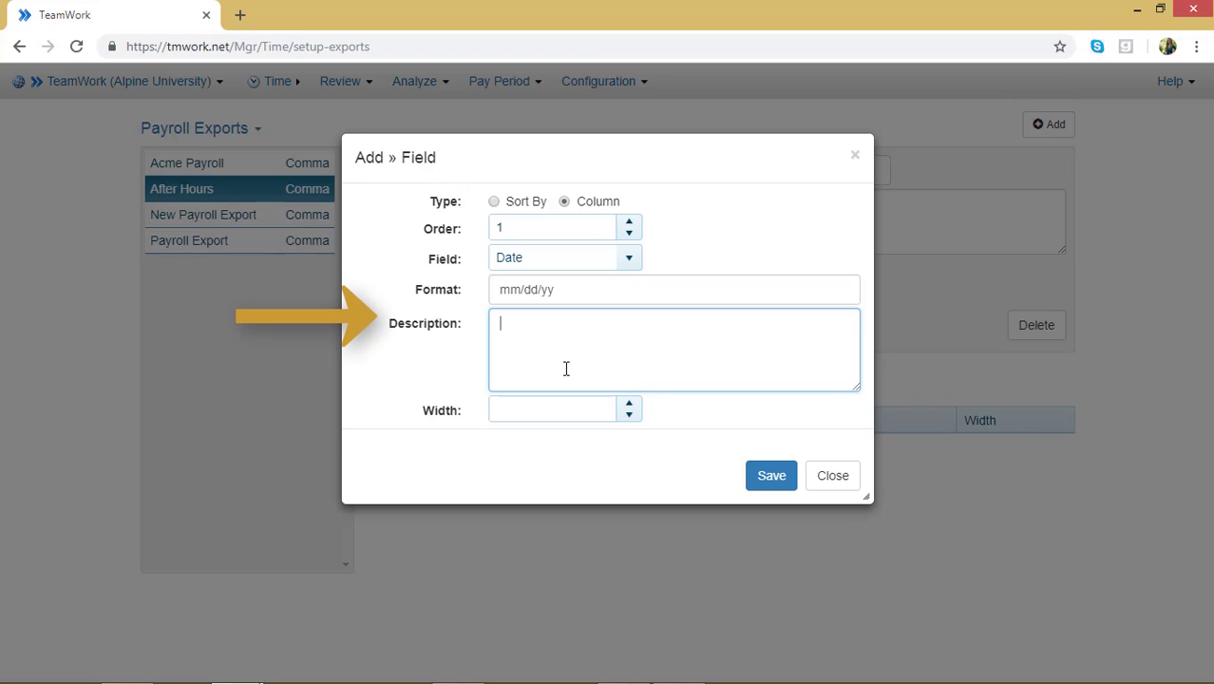
{"action": "type", "text": "Dates"}
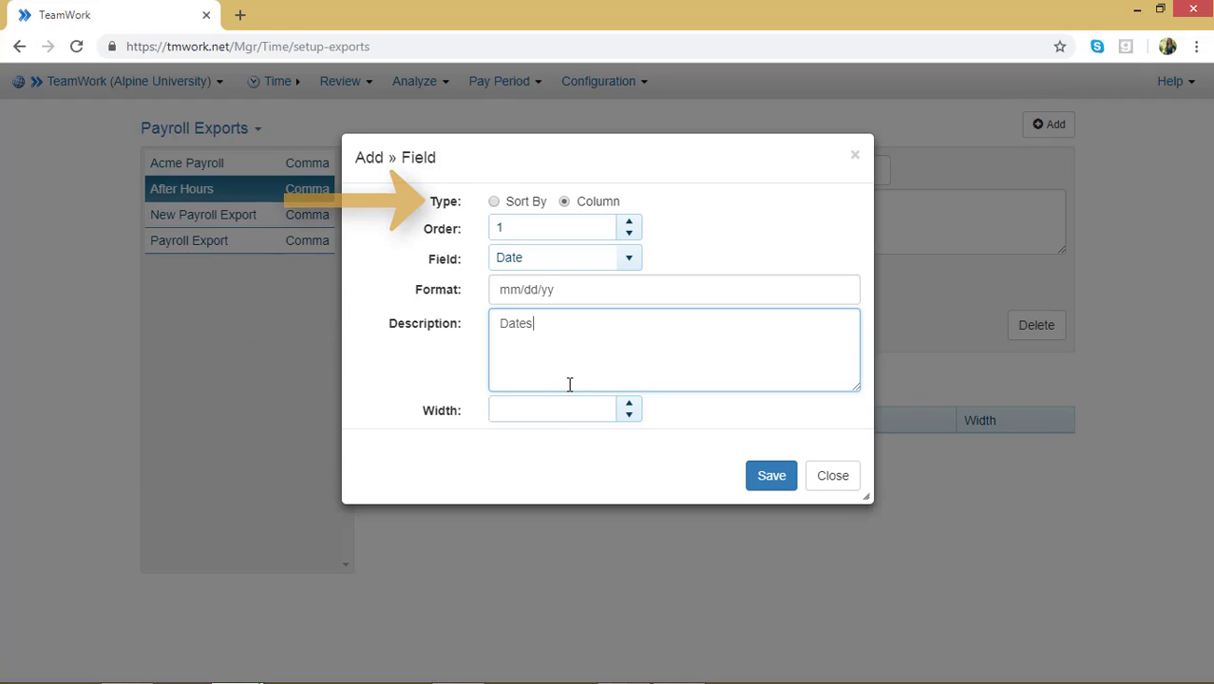
{"action": "left_click", "coordinate": [631, 405]}
{"action": "left_click", "coordinate": [632, 405]}
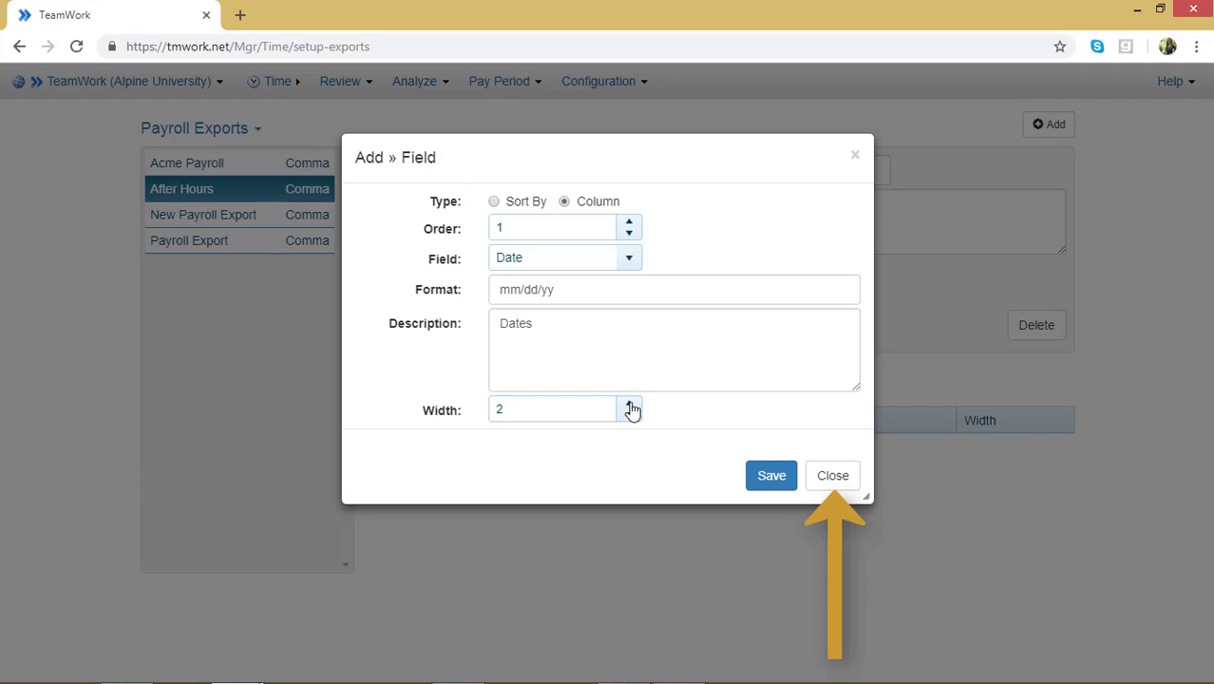
{"action": "left_click", "coordinate": [771, 475]}
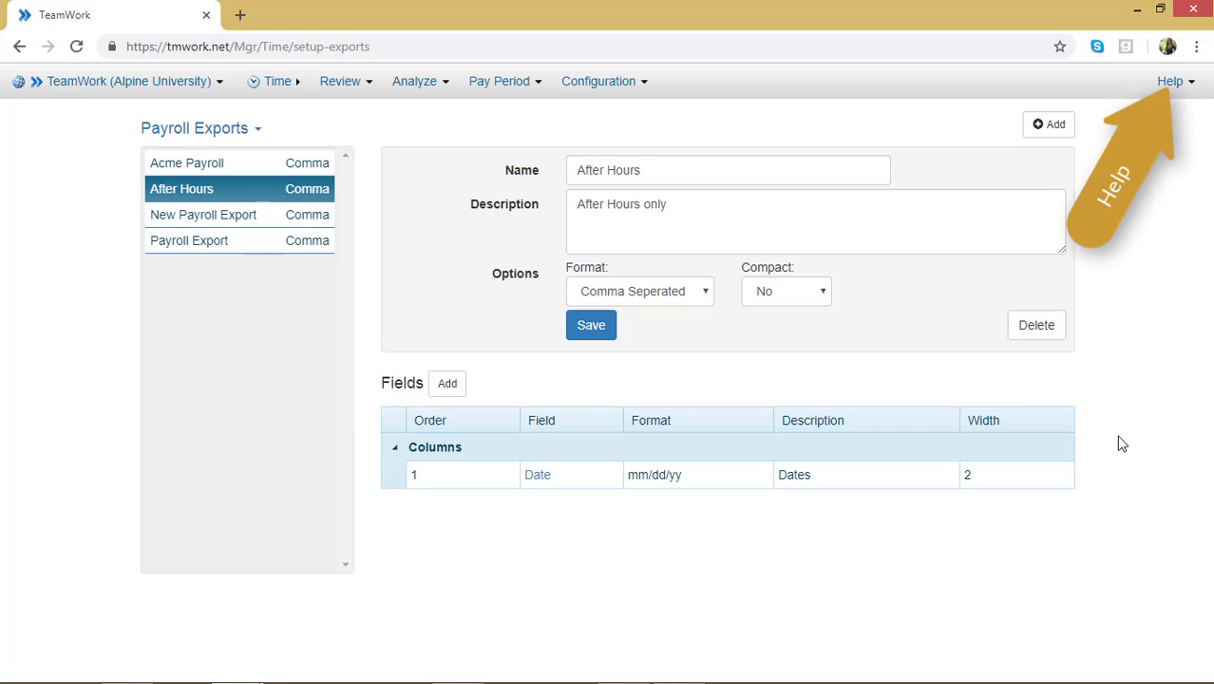
- Look up the Attendance field descriptions in the helpdesk's Time & Attendance Field Definitions article, and return to the After Hours export
{"action": "left_click", "coordinate": [1176, 83]}
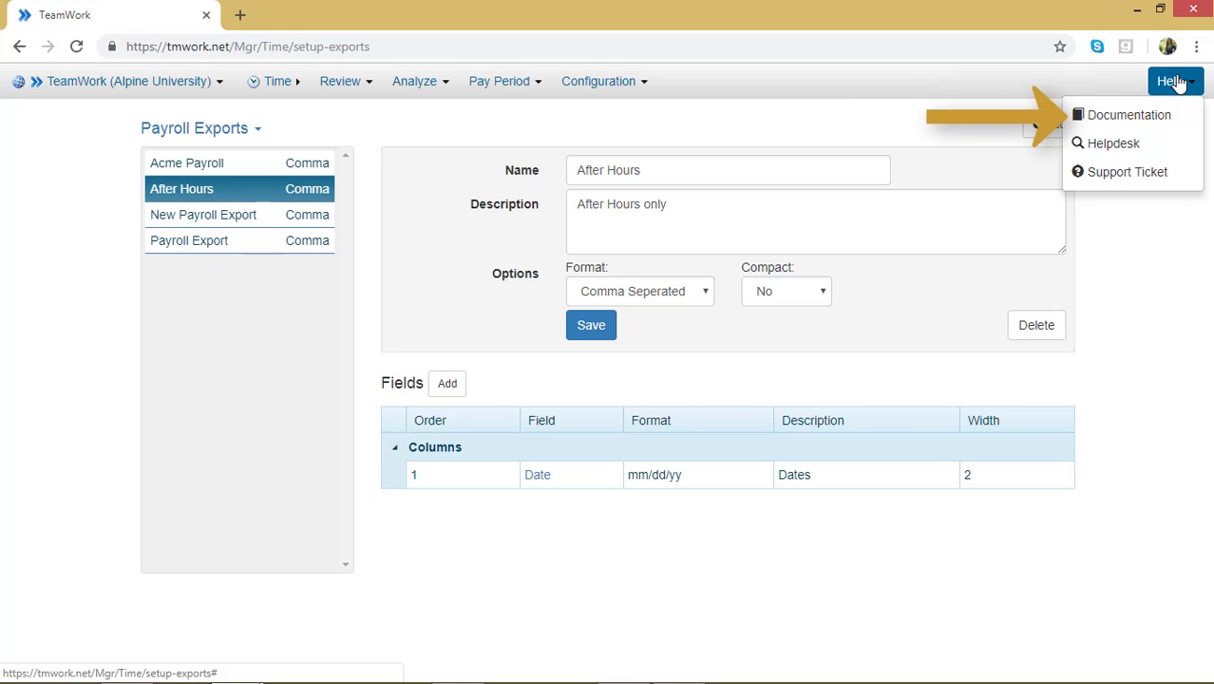
{"action": "left_click", "coordinate": [1161, 115]}
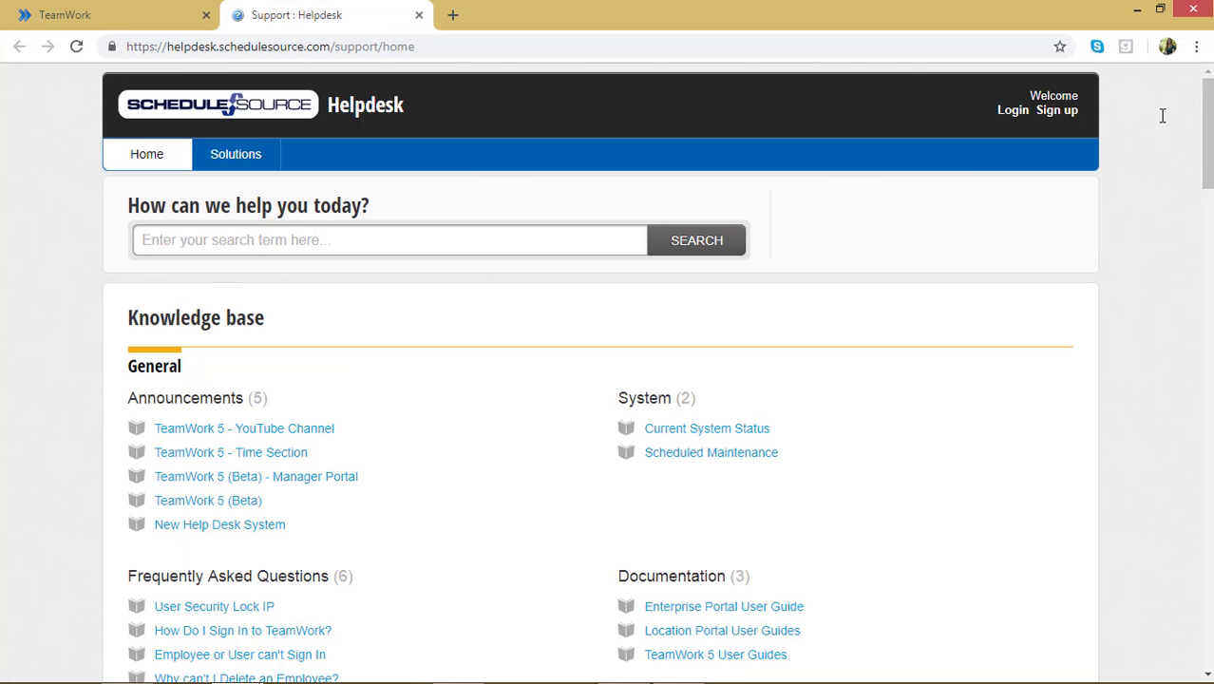
{"action": "scroll", "coordinate": [1133, 184], "scroll_direction": "down", "scroll_amount": 7}
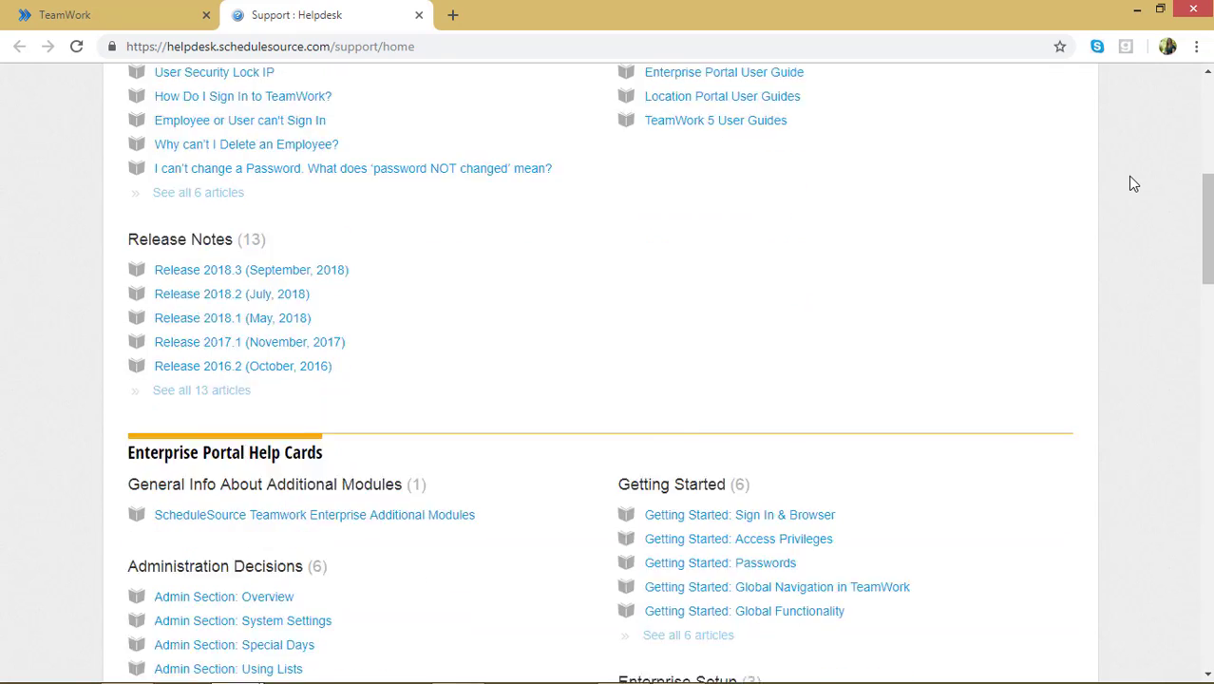
{"action": "scroll", "coordinate": [1133, 183], "scroll_direction": "down", "scroll_amount": 6}
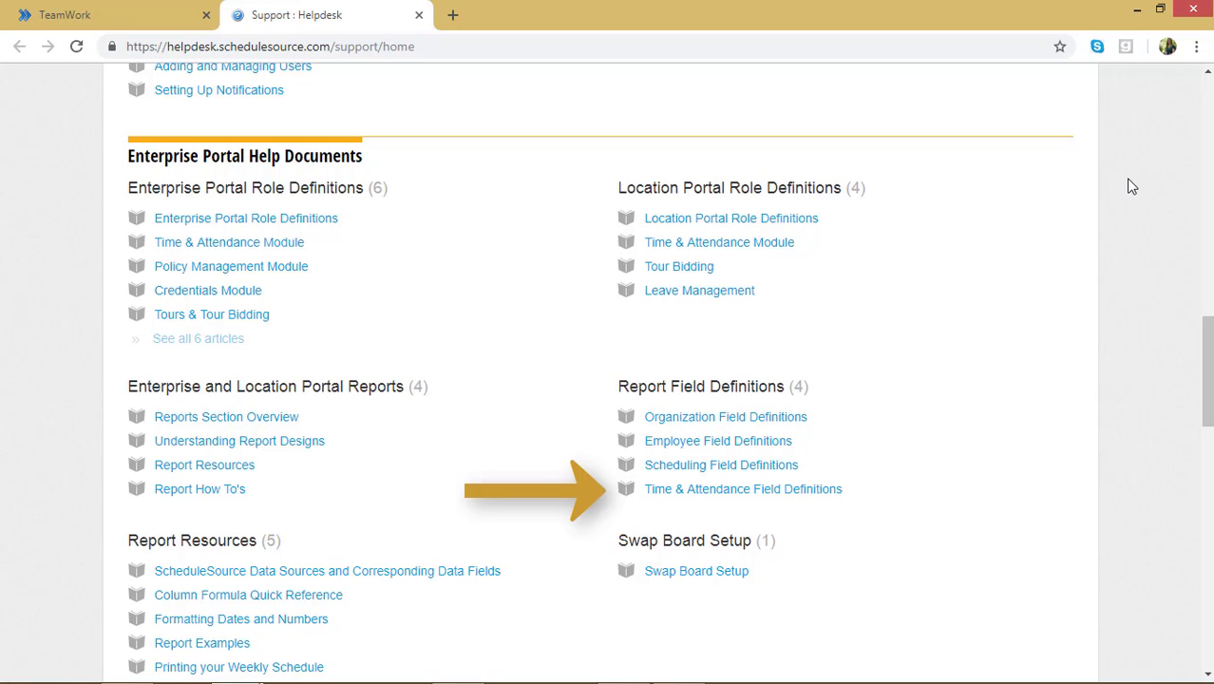
{"action": "left_click", "coordinate": [812, 490]}
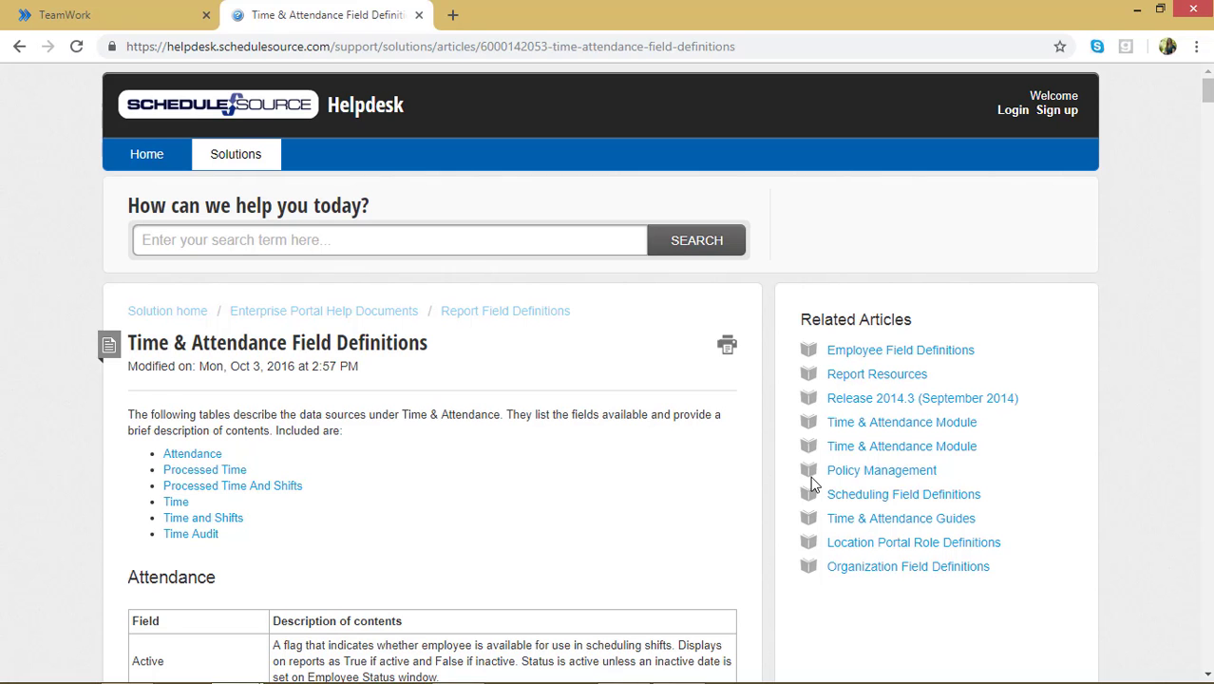
{"action": "scroll", "coordinate": [812, 484], "scroll_direction": "down", "scroll_amount": 5}
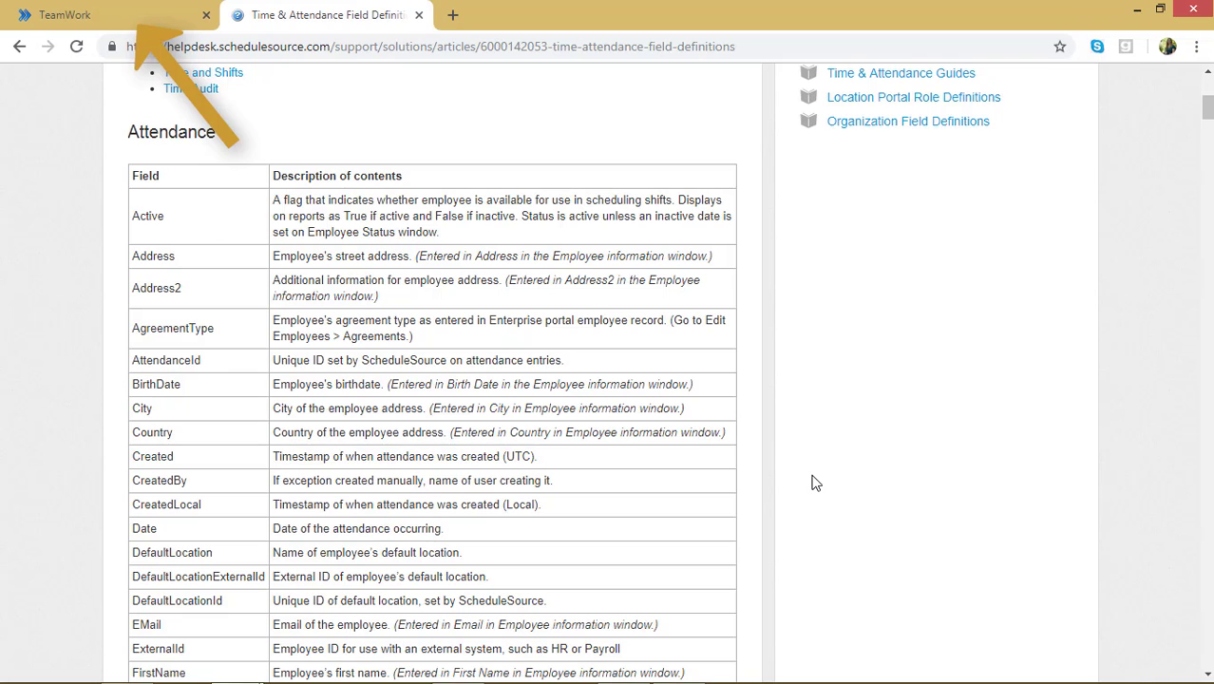
{"action": "left_click", "coordinate": [154, 18]}
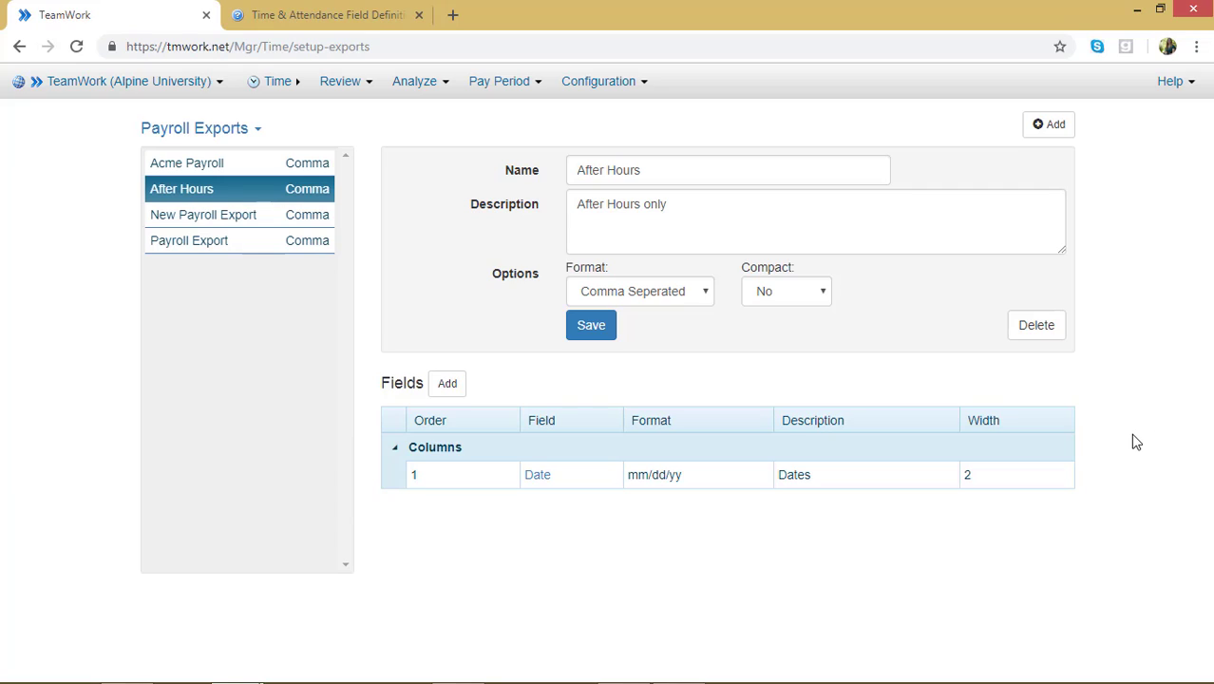